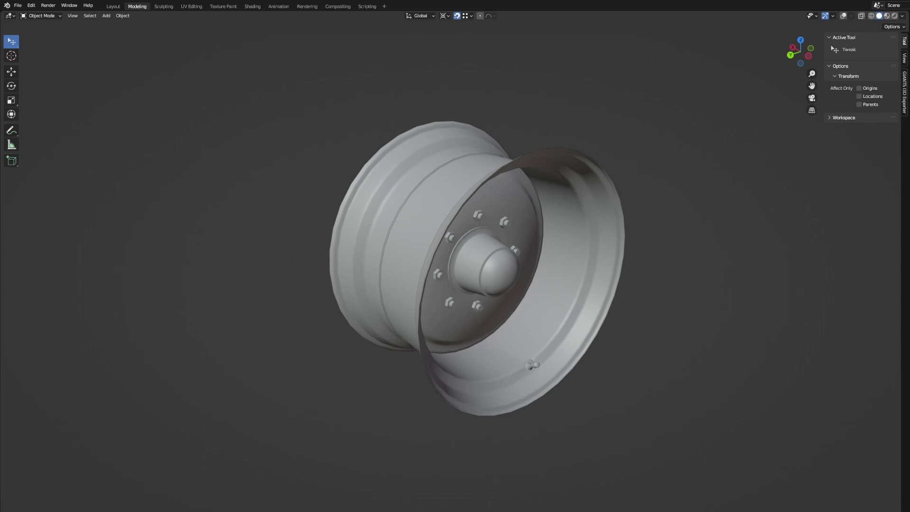
# Orbit and zoom around the wheel rim to inspect its back, hub, lug nuts and outer side.
pyautogui.moveTo(389, 233); pyautogui.dragTo(610, 227, button='middle')
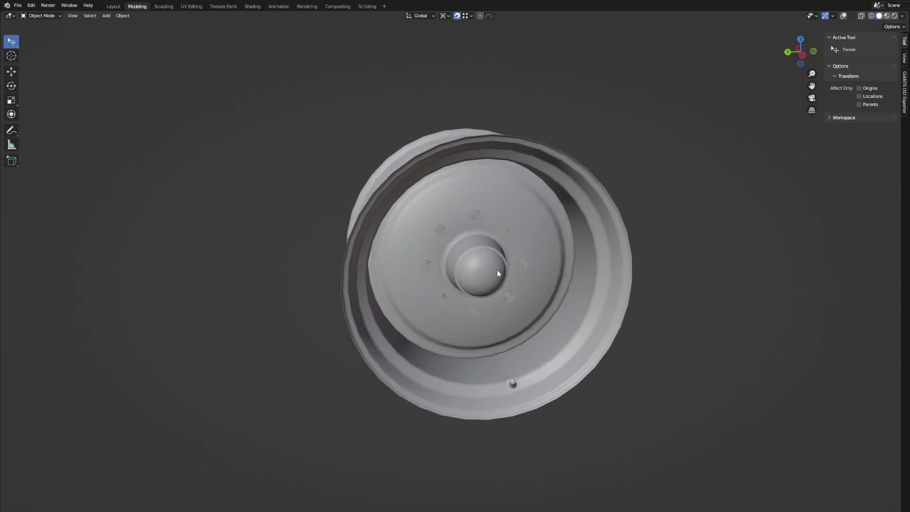
pyautogui.moveTo(497, 269); pyautogui.dragTo(478, 250, button='middle')
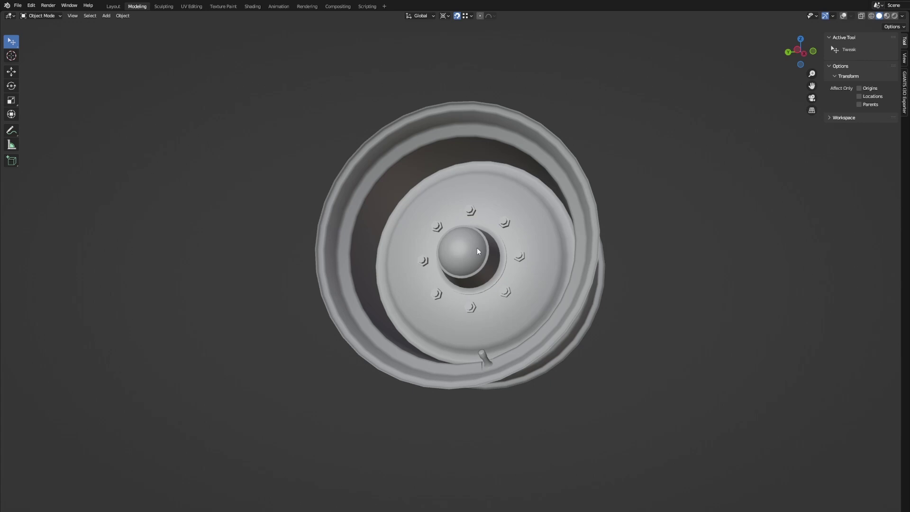
pyautogui.moveTo(477, 248); pyautogui.dragTo(409, 227, button='middle')
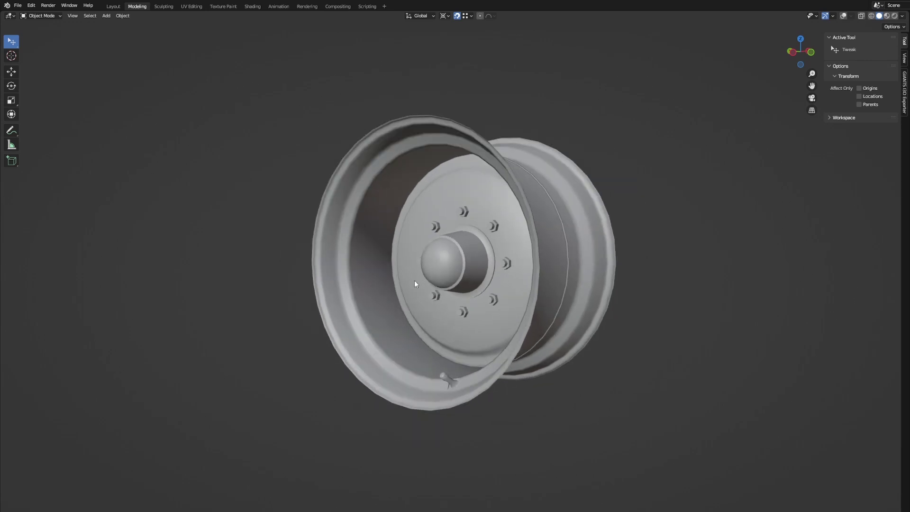
pyautogui.moveTo(415, 283); pyautogui.dragTo(486, 312, button='middle')
pyautogui.scroll(3, 478, 292)
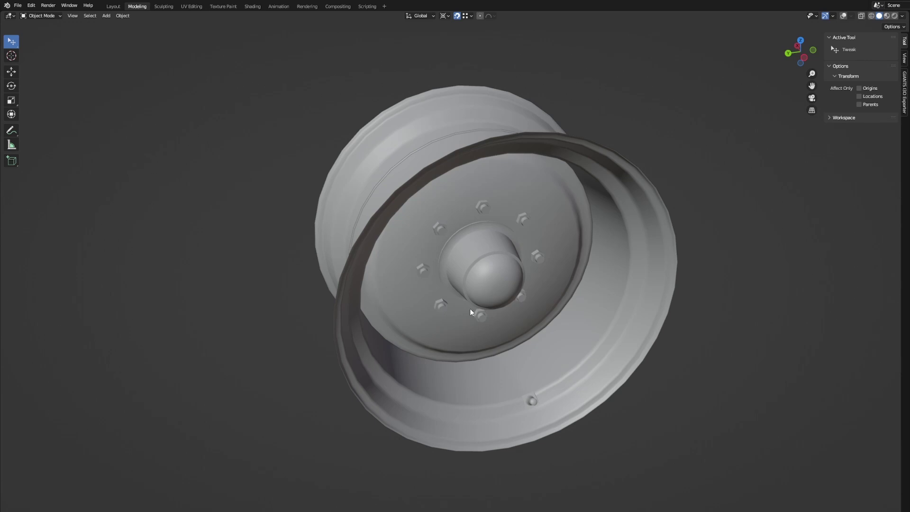
pyautogui.scroll(-1, 472, 299)
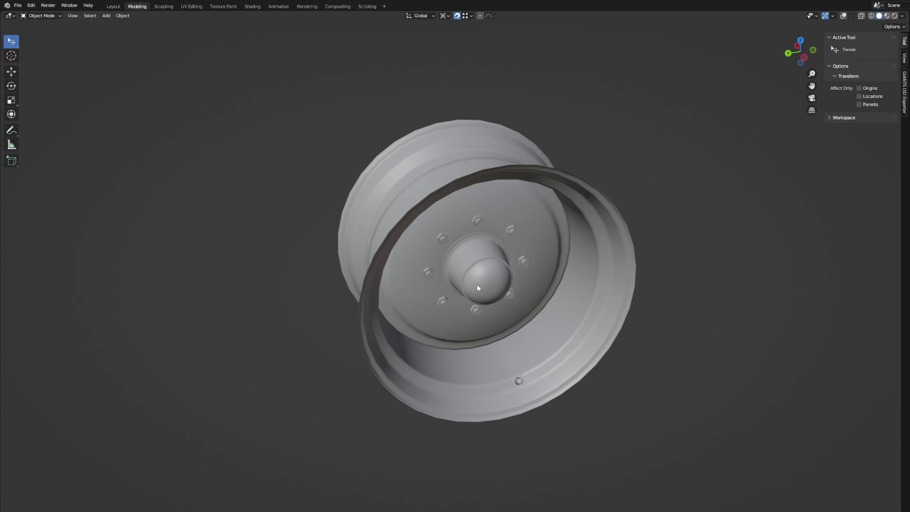
pyautogui.moveTo(477, 284); pyautogui.dragTo(492, 288, button='middle')
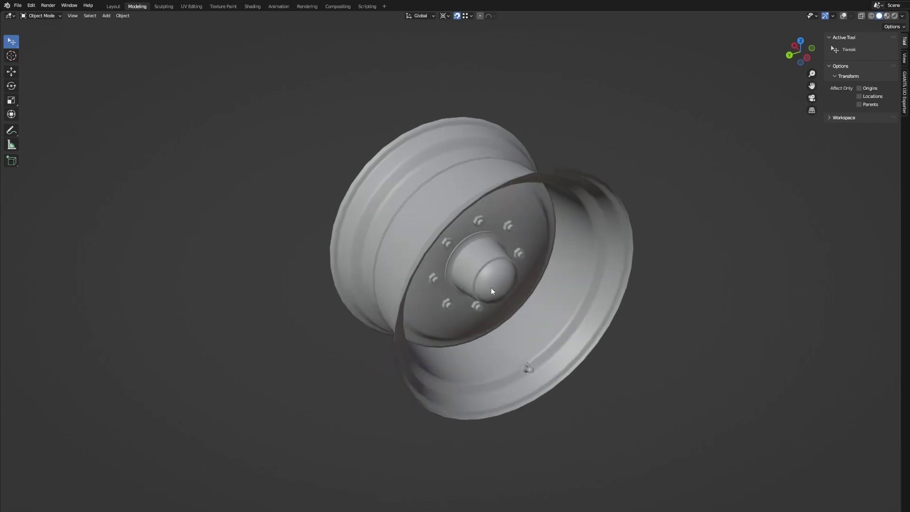
pyautogui.scroll(2, 473, 298)
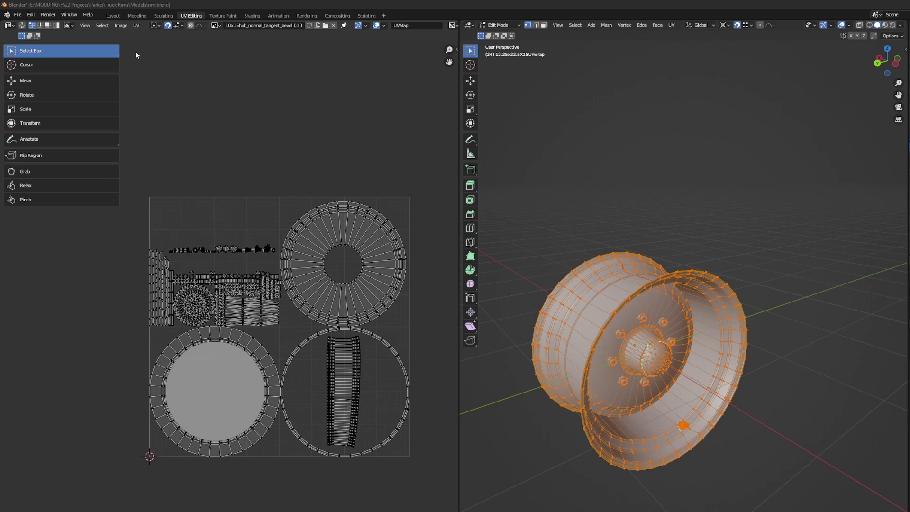
# Use UV > Export UV Layout to save the rim's UVs as a 4096×4096 PNG.
pyautogui.click(136, 25)
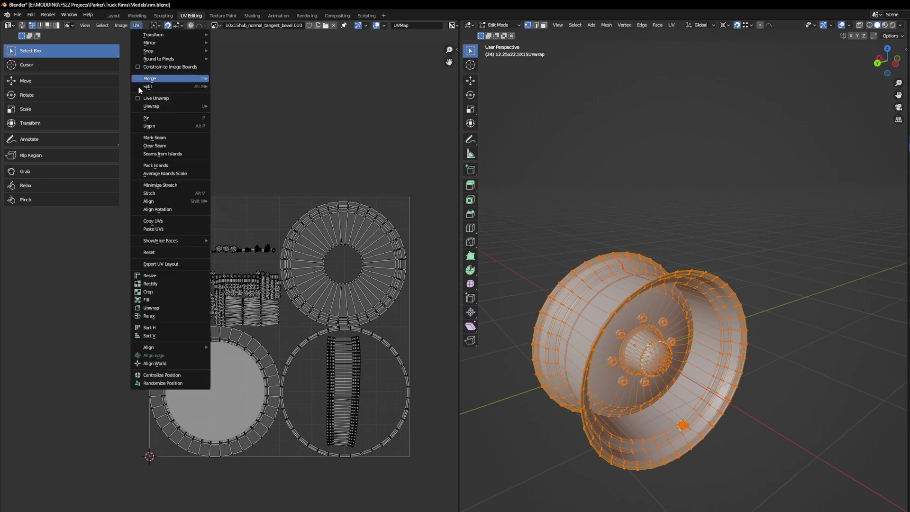
pyautogui.click(151, 265)
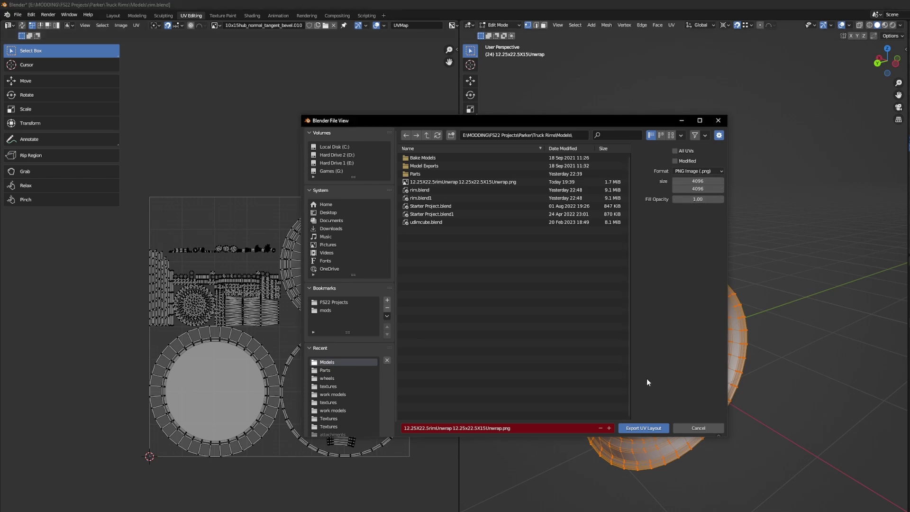
pyautogui.click(660, 428)
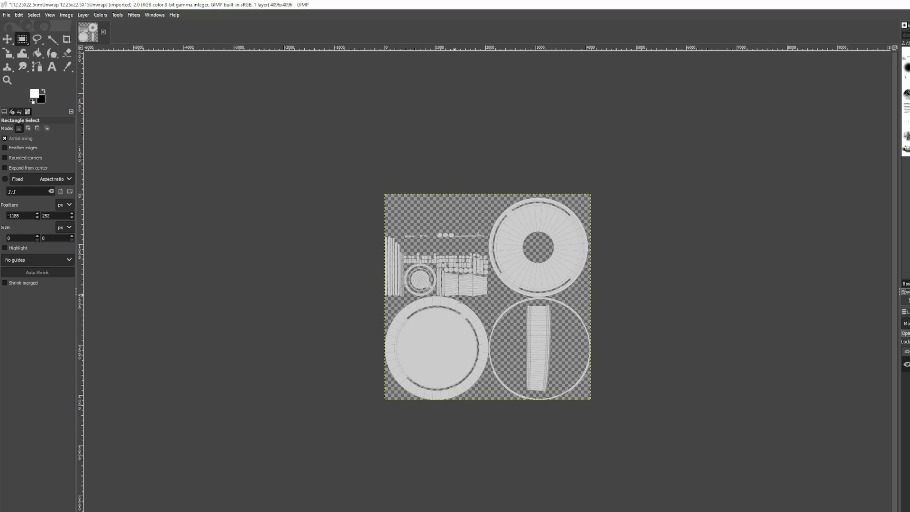
# Select the UV islands with Layer > Transparency > Alpha to Selection.
pyautogui.keyDown('ctrl'); pyautogui.scroll(2, 434, 284); pyautogui.keyUp('ctrl')
pyautogui.keyDown('ctrl'); pyautogui.scroll(-1, 457, 349); pyautogui.keyUp('ctrl')
pyautogui.keyDown('ctrl'); pyautogui.scroll(1, 456, 380); pyautogui.keyUp('ctrl')
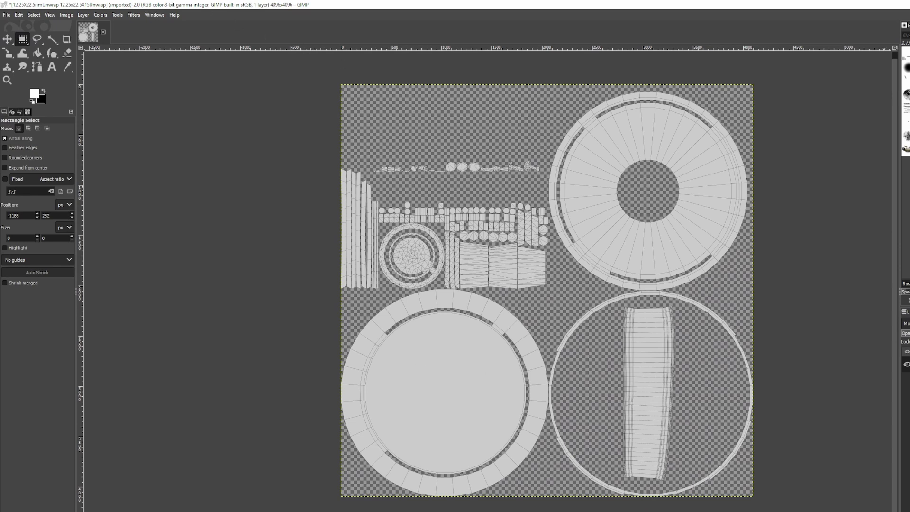
pyautogui.click(83, 14)
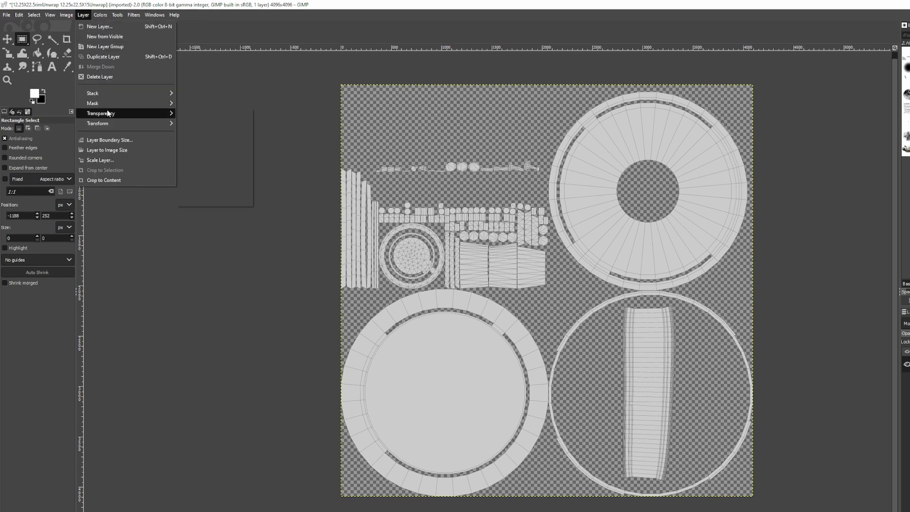
pyautogui.moveTo(108, 113)
pyautogui.click(198, 172)
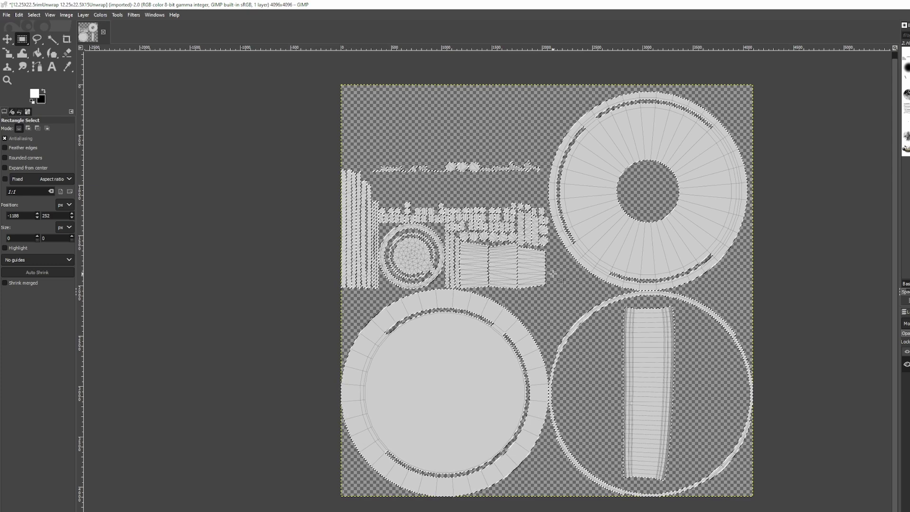
# Delete the grey fill inside the selection and bucket-fill the UV islands black.
pyautogui.press('Delete')
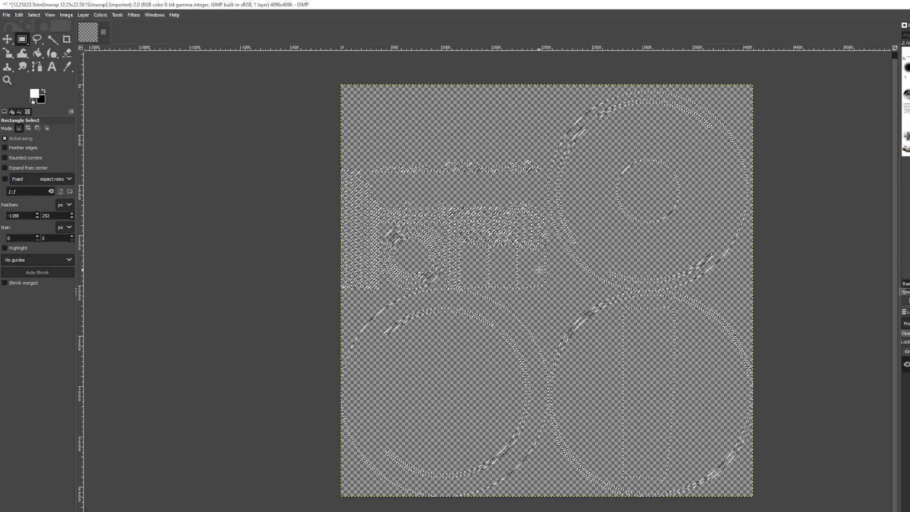
pyautogui.click(44, 91)
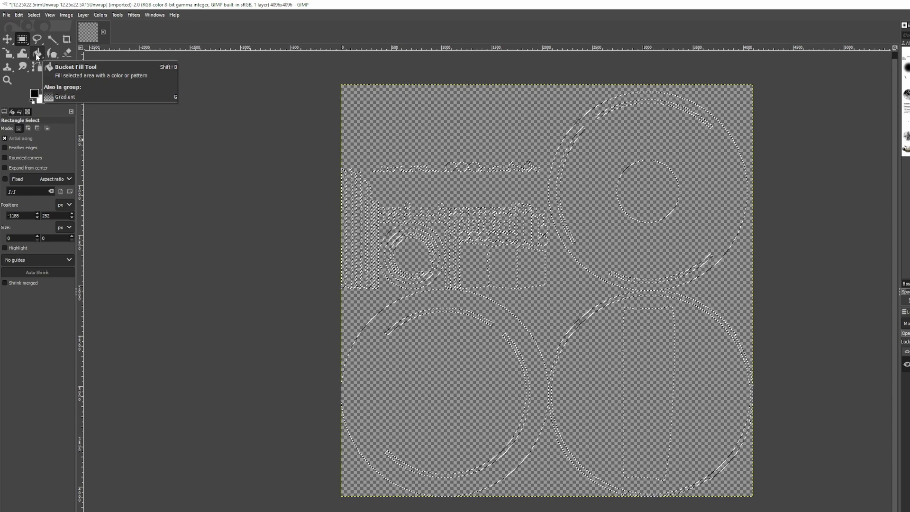
pyautogui.click(38, 55)
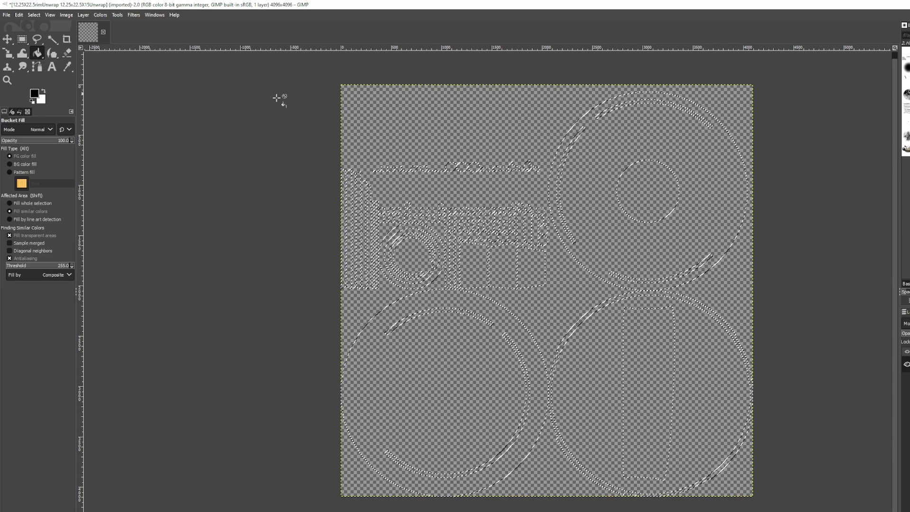
pyautogui.click(552, 297)
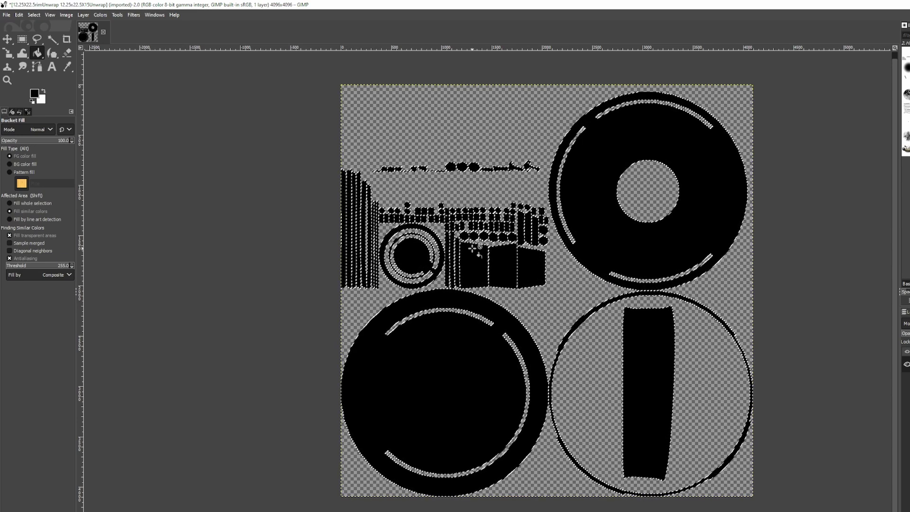
# Fill the remaining transparent areas white and clear the selection with Rectangle Select.
pyautogui.click(44, 92)
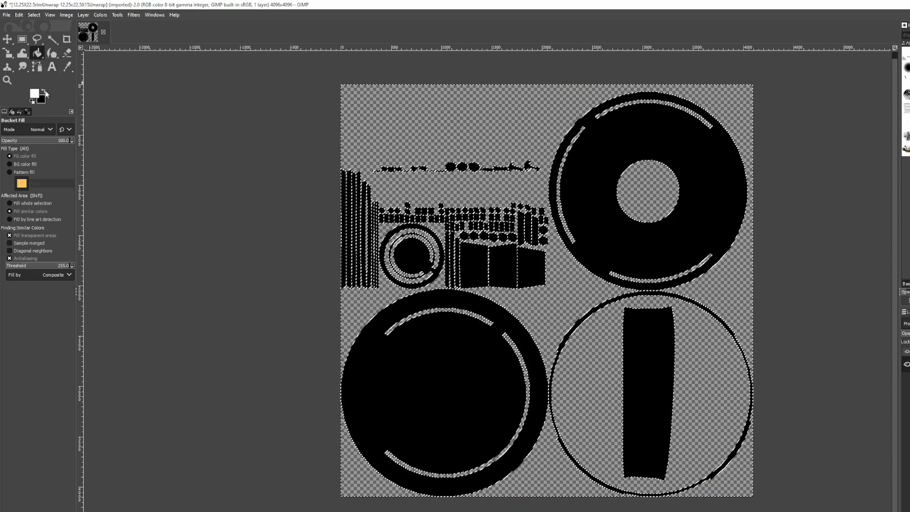
pyautogui.click(437, 129)
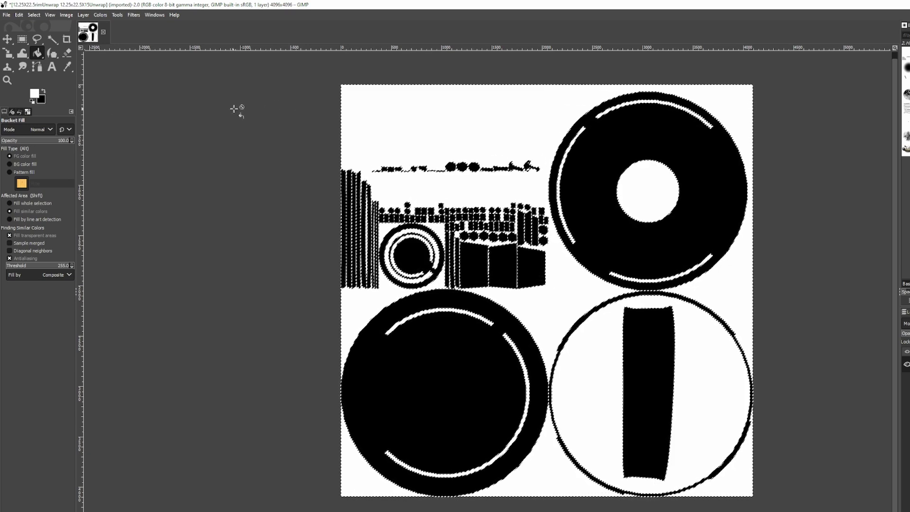
pyautogui.click(22, 39)
pyautogui.click(299, 113)
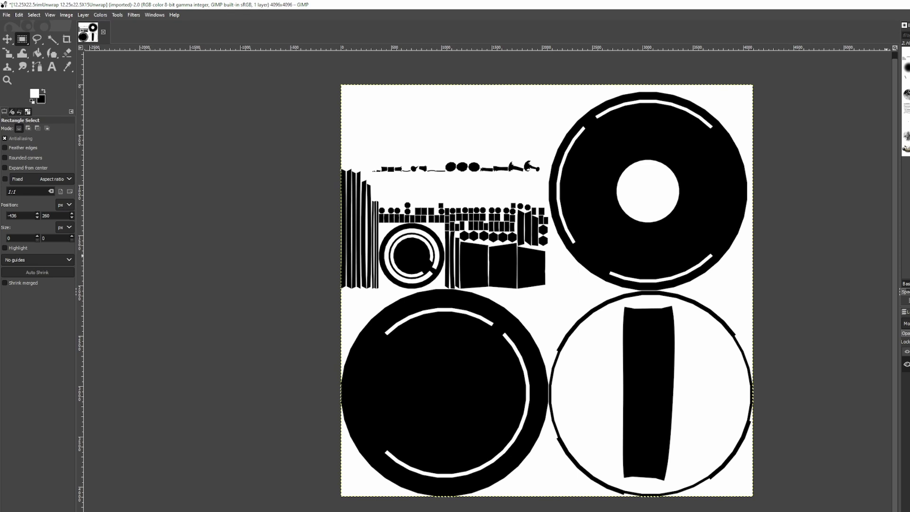
# Open Filters > Generic > Normal Map to preview the mask at scale 10.00.
pyautogui.click(134, 15)
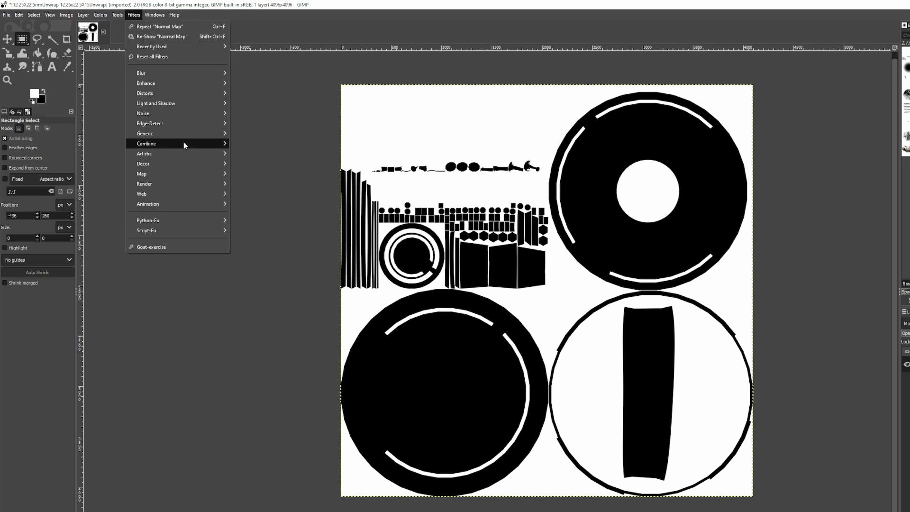
pyautogui.moveTo(174, 135)
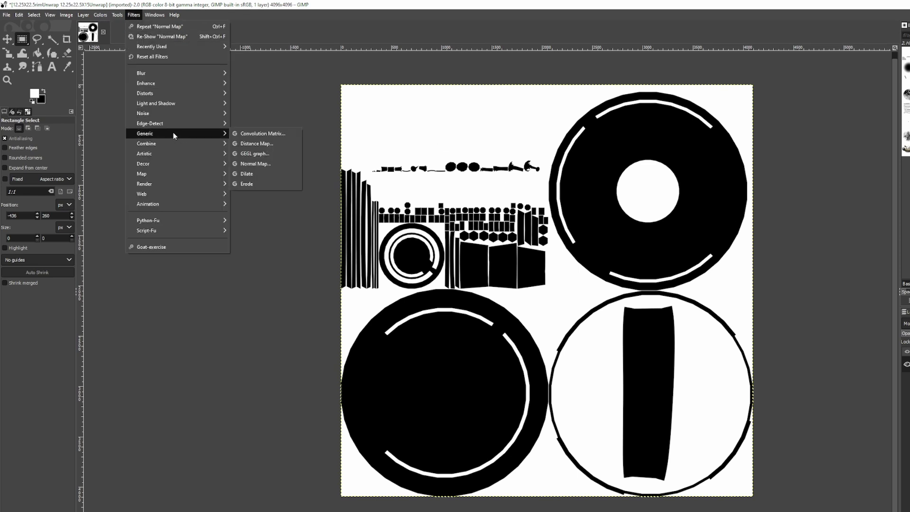
pyautogui.click(263, 164)
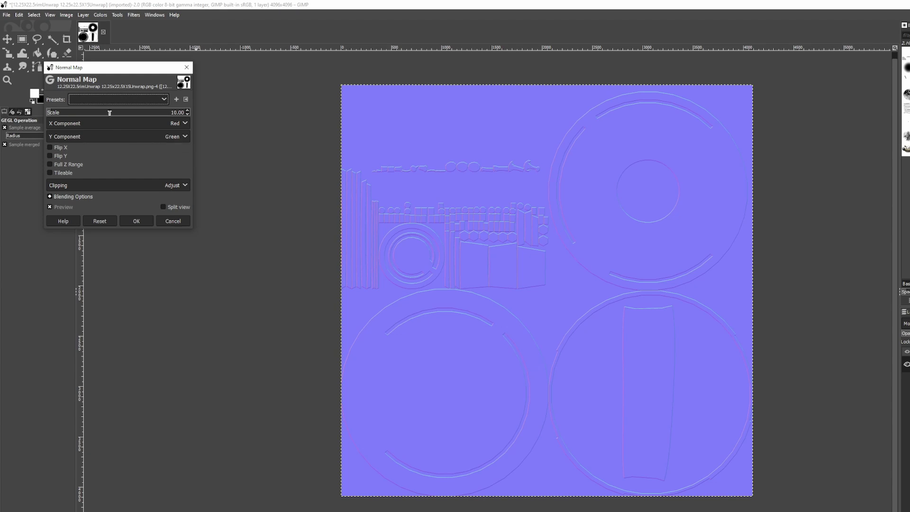
# Try a Normal Map Scale of 0.75, then cancel the filter.
pyautogui.moveTo(113, 73); pyautogui.dragTo(243, 115)
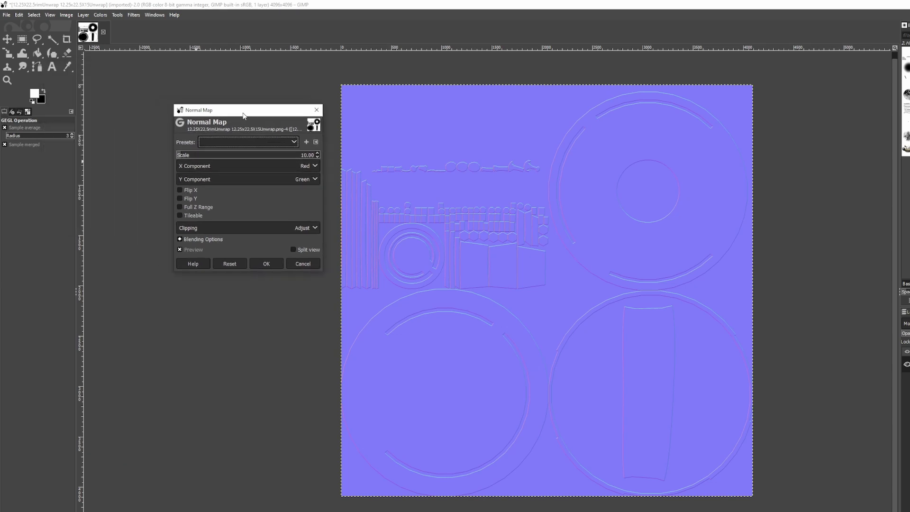
pyautogui.click(311, 156)
pyautogui.doubleClick(310, 157)
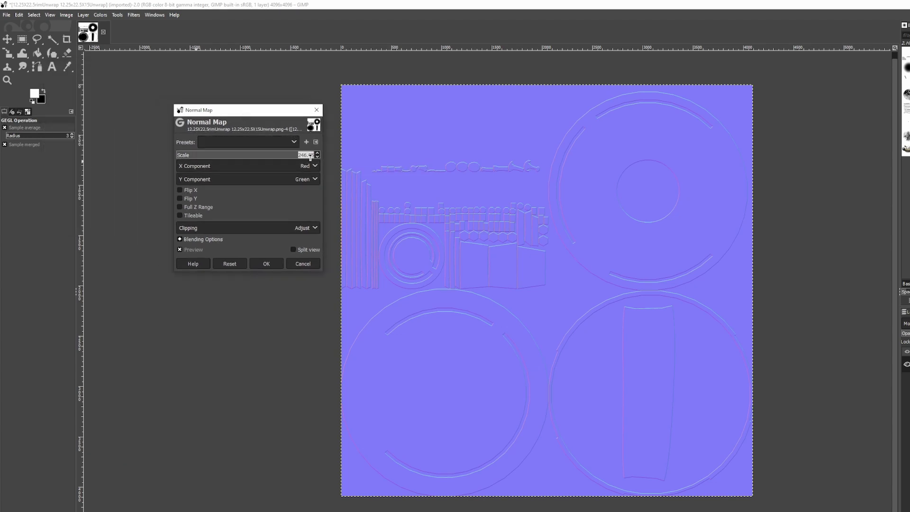
pyautogui.write('0.75')
pyautogui.press('Return')
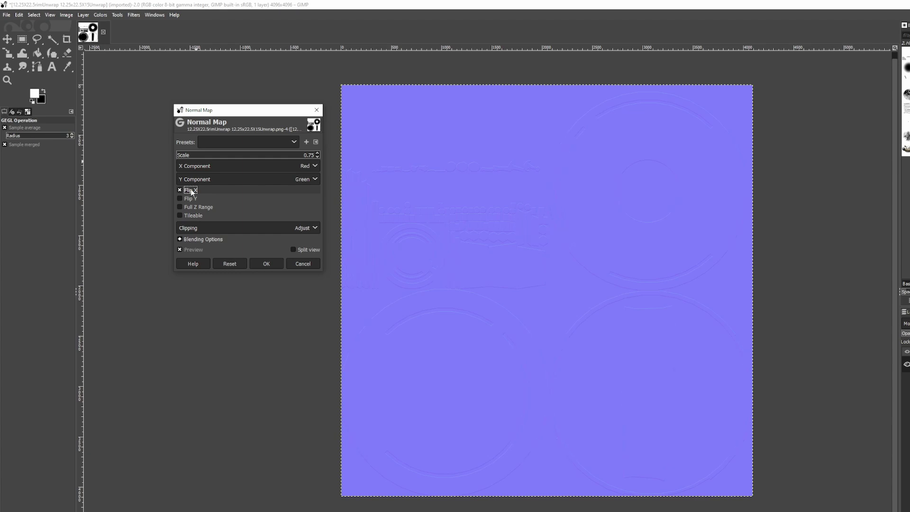
pyautogui.click(301, 267)
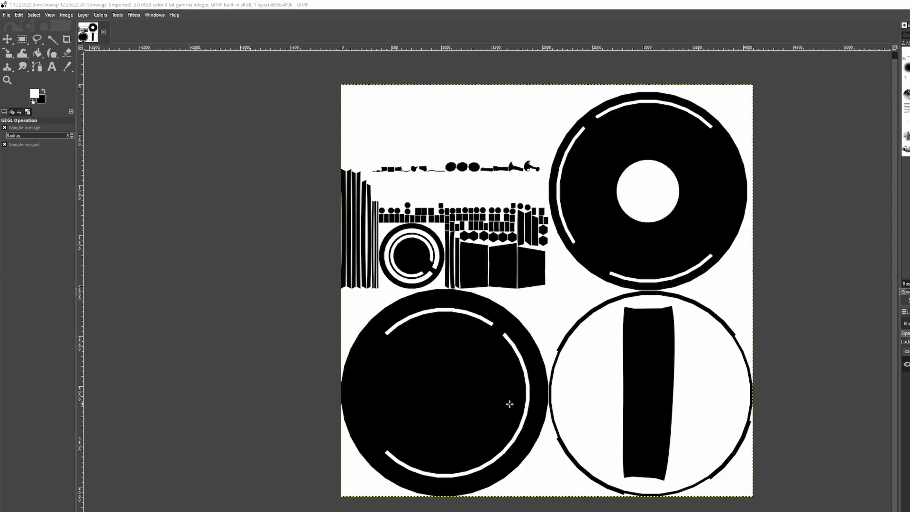
# Reopen Filters > Generic > Normal Map and apply it with OK.
pyautogui.hscroll(1, 511, 362)
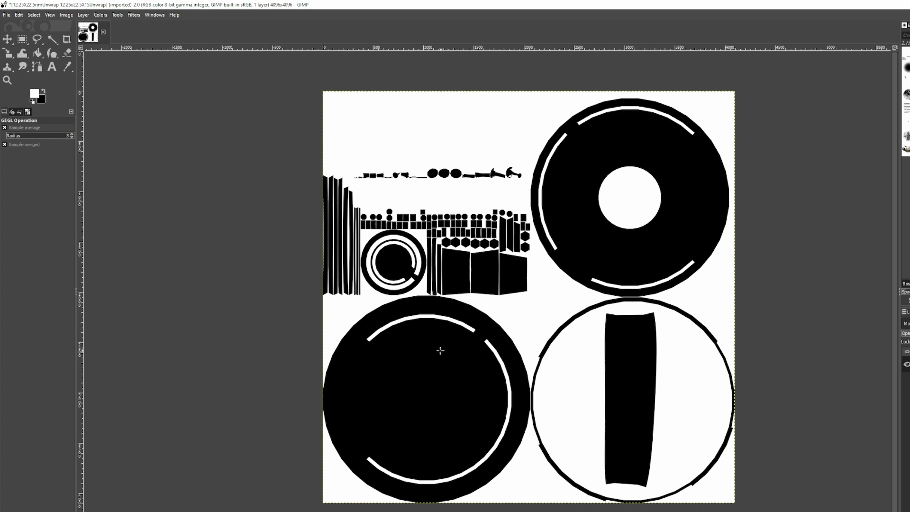
pyautogui.click(133, 15)
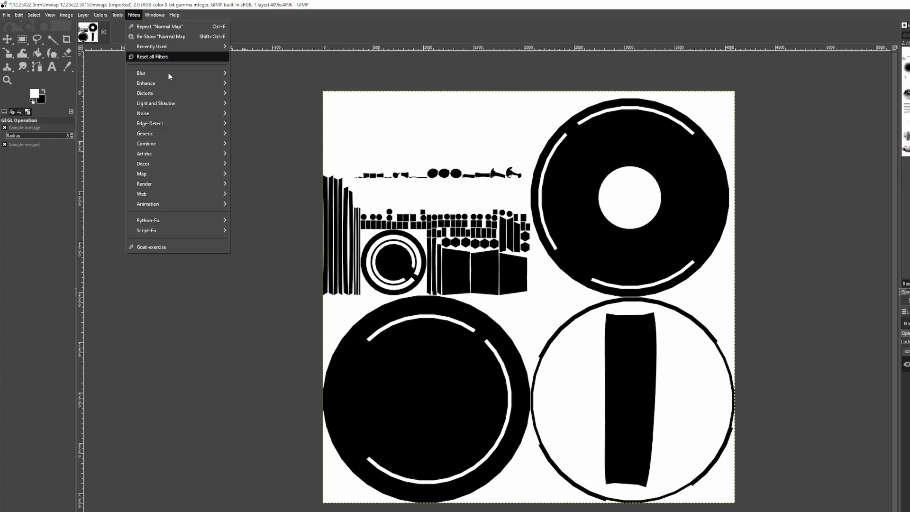
pyautogui.moveTo(180, 133)
pyautogui.click(266, 164)
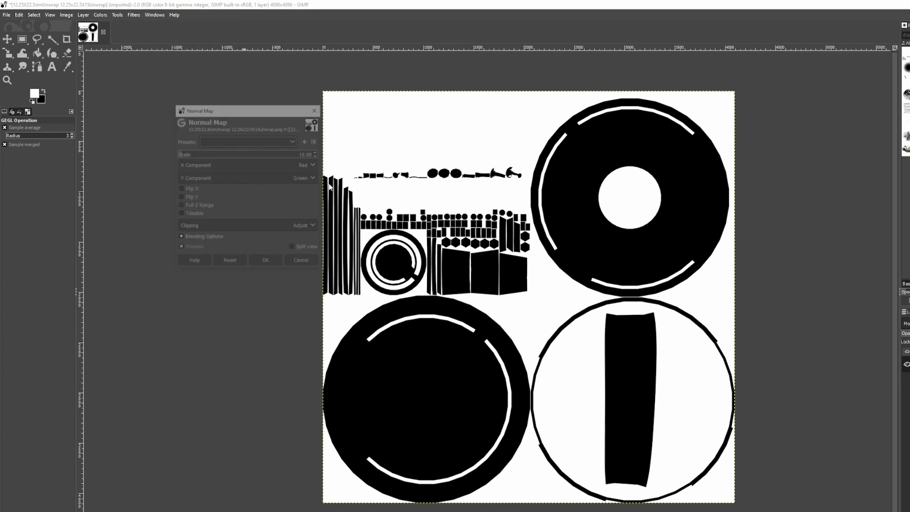
pyautogui.click(265, 263)
# Zoom in and test a white Ink stroke inside the ring, then undo it.
pyautogui.keyDown('ctrl'); pyautogui.scroll(3, 542, 222); pyautogui.keyUp('ctrl')
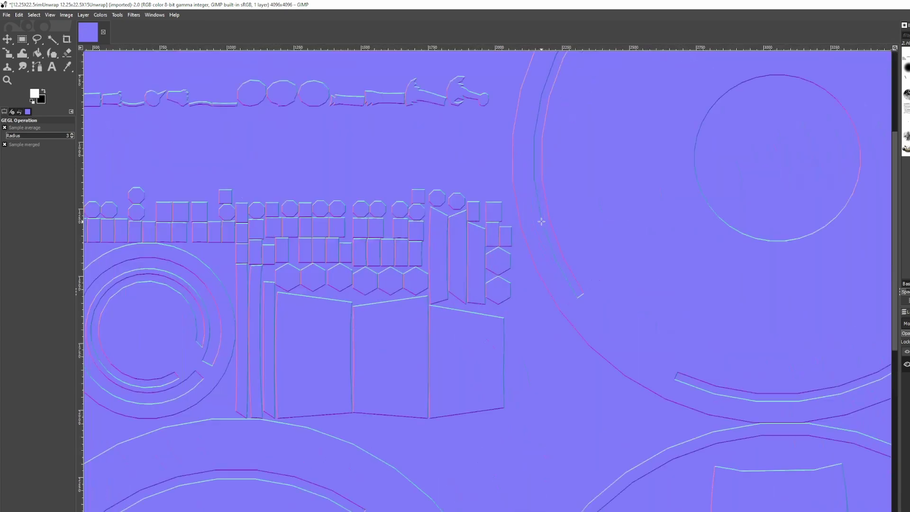
pyautogui.keyDown('ctrl'); pyautogui.scroll(-2, 545, 224); pyautogui.keyUp('ctrl')
pyautogui.keyDown('ctrl'); pyautogui.scroll(-1, 539, 252); pyautogui.keyUp('ctrl')
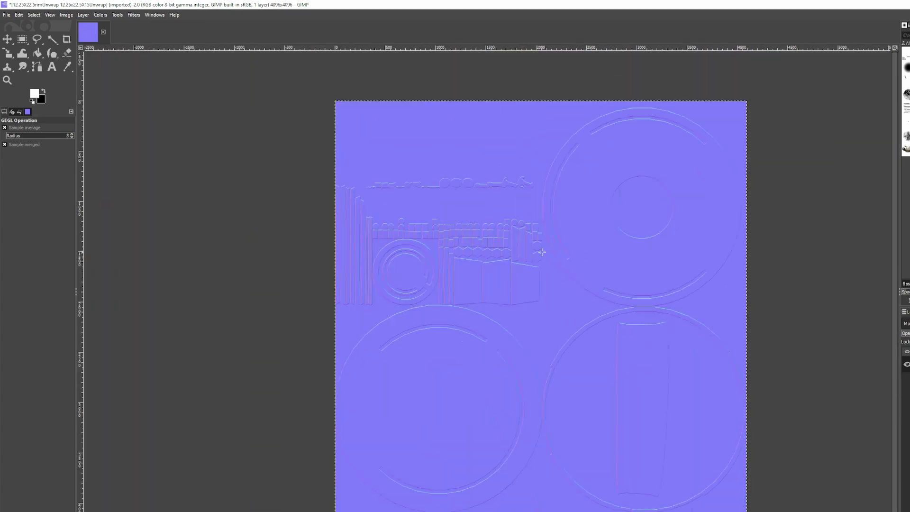
pyautogui.keyDown('ctrl'); pyautogui.scroll(2, 369, 284); pyautogui.keyUp('ctrl')
pyautogui.keyDown('ctrl'); pyautogui.scroll(-2, 408, 289); pyautogui.keyUp('ctrl')
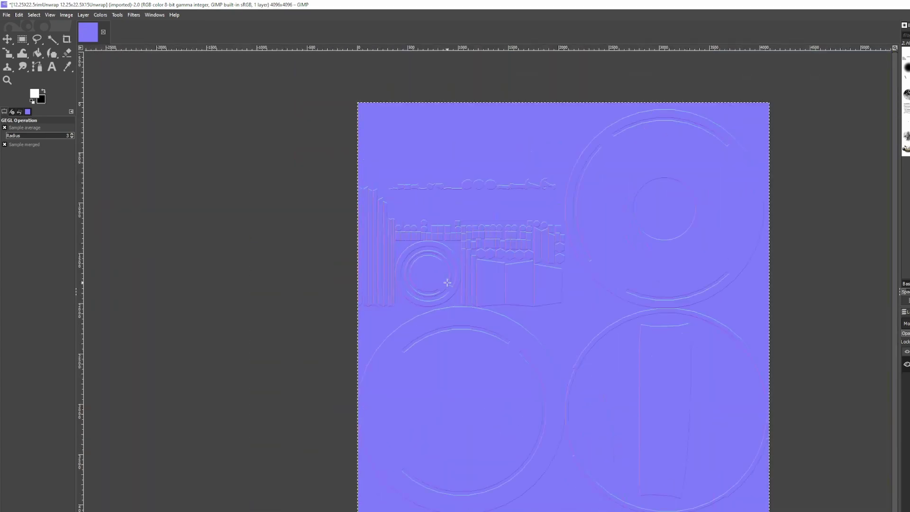
pyautogui.keyDown('ctrl'); pyautogui.scroll(4, 412, 296); pyautogui.keyUp('ctrl')
pyautogui.keyDown('ctrl'); pyautogui.scroll(2, 415, 303); pyautogui.keyUp('ctrl')
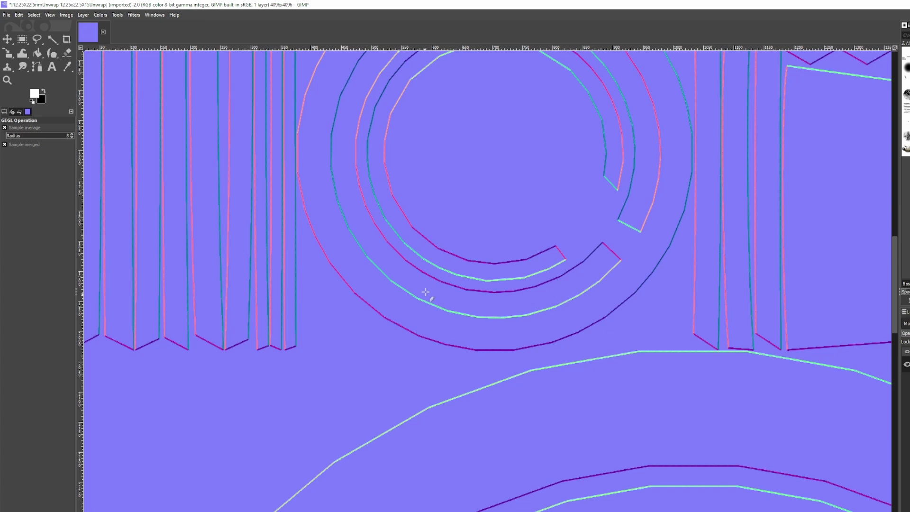
pyautogui.press('k')
pyautogui.moveTo(432, 239); pyautogui.dragTo(441, 239)
pyautogui.hotkey('ctrl', 'z')
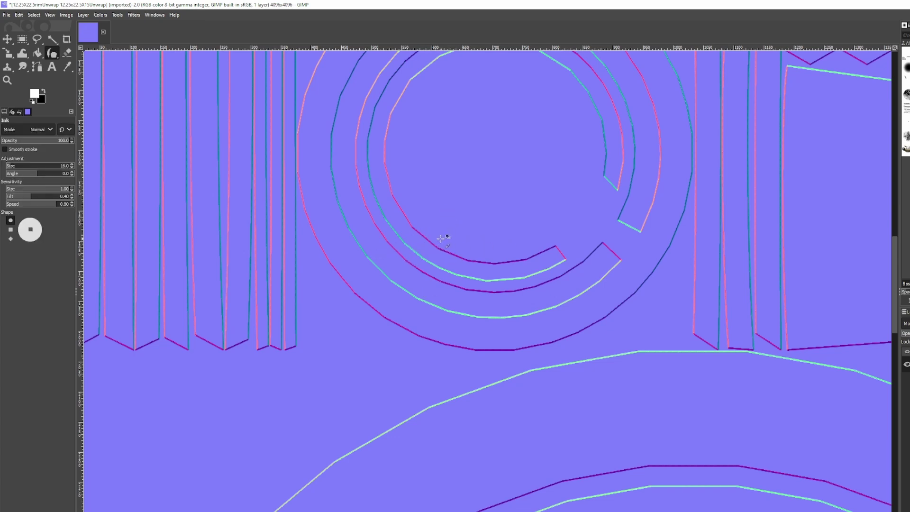
# Sample the normal map's purple as foreground colour, test-paint and undo, then zoom out.
pyautogui.click(67, 67)
pyautogui.click(453, 196)
pyautogui.press('k')
pyautogui.moveTo(451, 242)
pyautogui.mouseDown()
pyautogui.moveTo(483, 245)
pyautogui.moveTo(439, 247)
pyautogui.moveTo(413, 265)
pyautogui.moveTo(430, 260)
pyautogui.moveTo(423, 274)
pyautogui.moveTo(406, 274)
pyautogui.moveTo(440, 280)
pyautogui.mouseUp()
pyautogui.hotkey('ctrl', 'z')
pyautogui.hotkey('ctrl', 'z')
pyautogui.hotkey('ctrl', 'z')
pyautogui.hotkey('ctrl', 'z')
pyautogui.keyDown('ctrl'); pyautogui.scroll(-7, 489, 245); pyautogui.keyUp('ctrl')
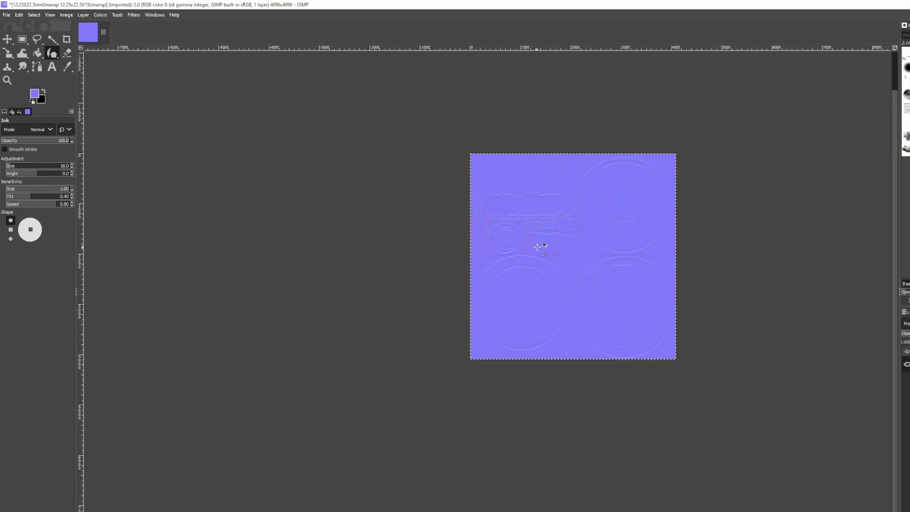
pyautogui.keyDown('ctrl'); pyautogui.scroll(1, 631, 248); pyautogui.keyUp('ctrl')
pyautogui.keyDown('ctrl'); pyautogui.scroll(-1, 647, 237); pyautogui.keyUp('ctrl')
pyautogui.keyDown('ctrl'); pyautogui.scroll(1, 659, 205); pyautogui.keyUp('ctrl')
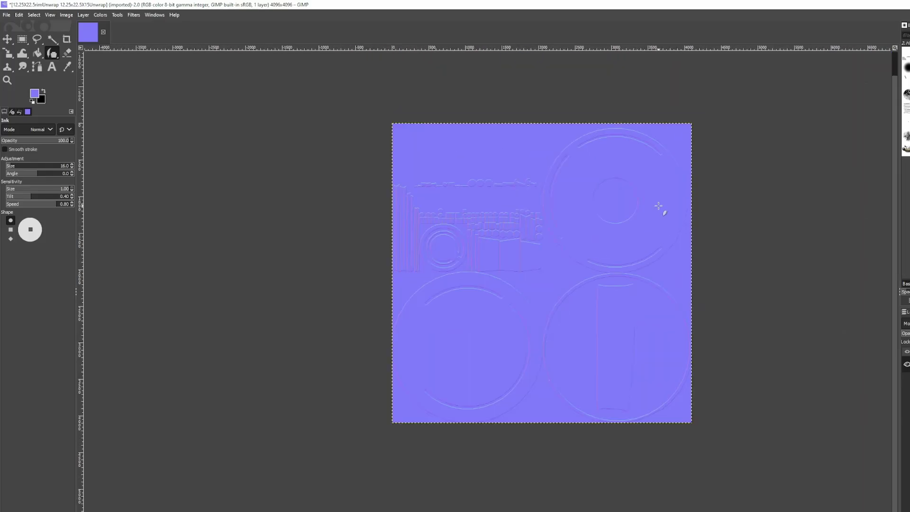